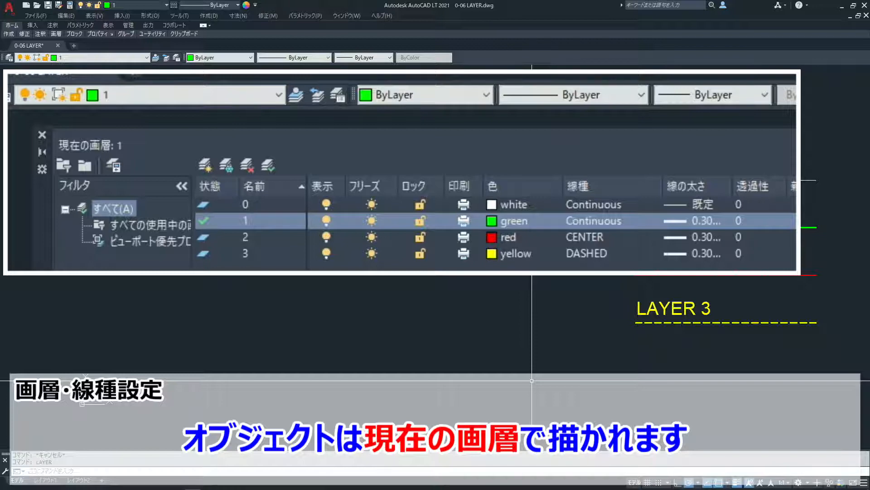
# Step: Make layer 2 the current layer in the layer list and switch the current layer to 3
pyautogui.doubleClick(200, 240)
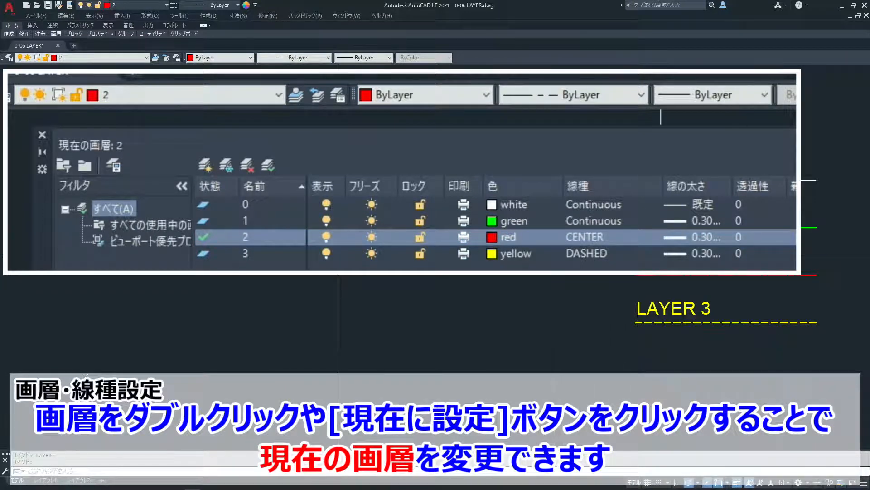
pyautogui.click(203, 255)
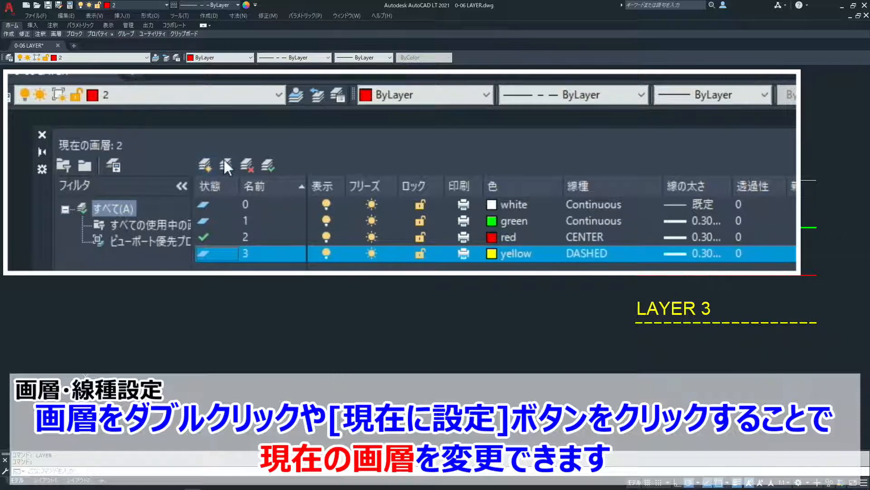
pyautogui.click(272, 164)
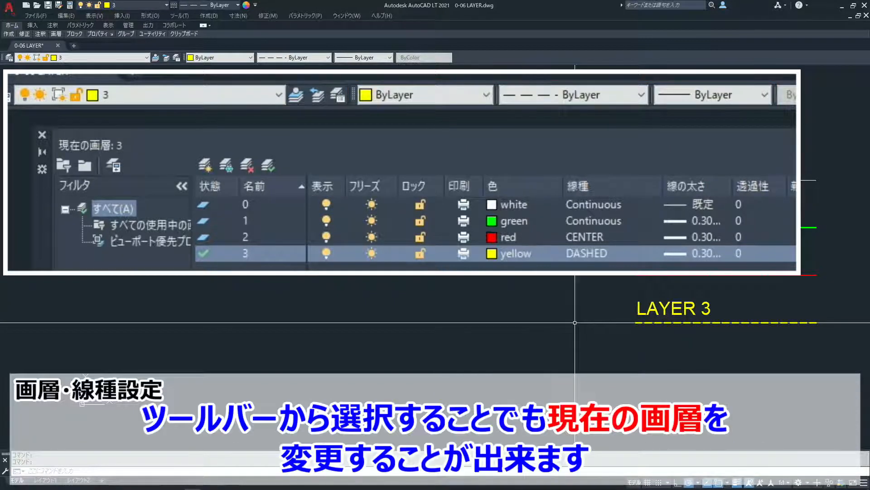
# Step: Make layer 1 current and draw a horizontal line in the empty area beside the layer labels
pyautogui.click(139, 59)
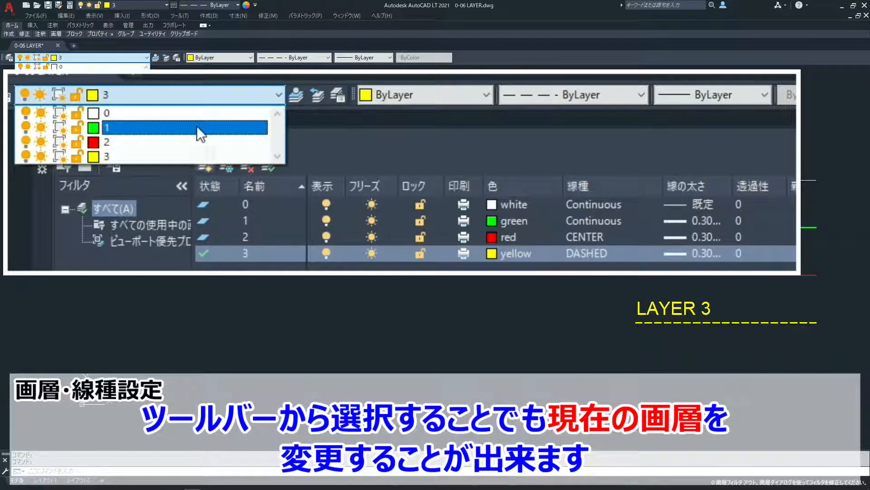
pyautogui.click(106, 73)
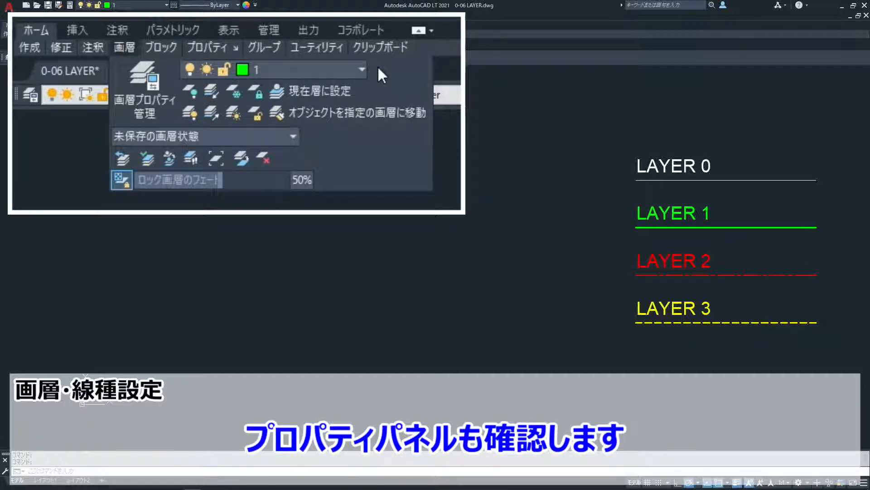
pyautogui.moveTo(206, 48)
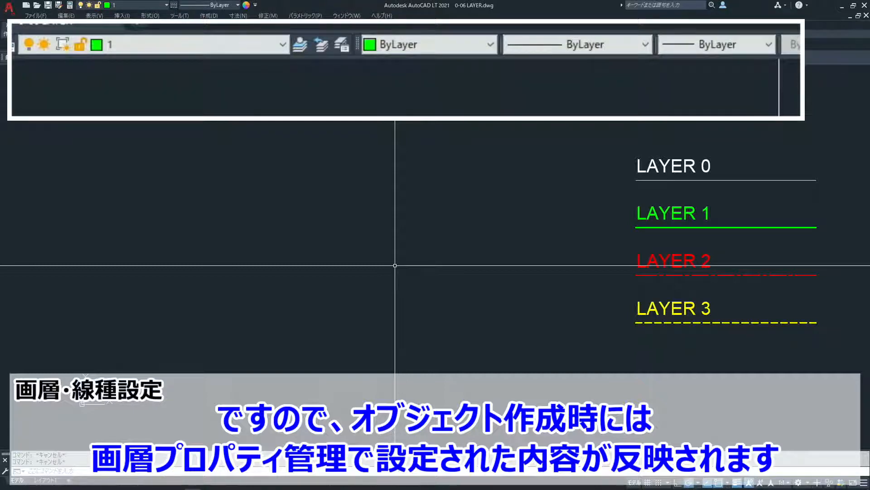
pyautogui.write('LIN')
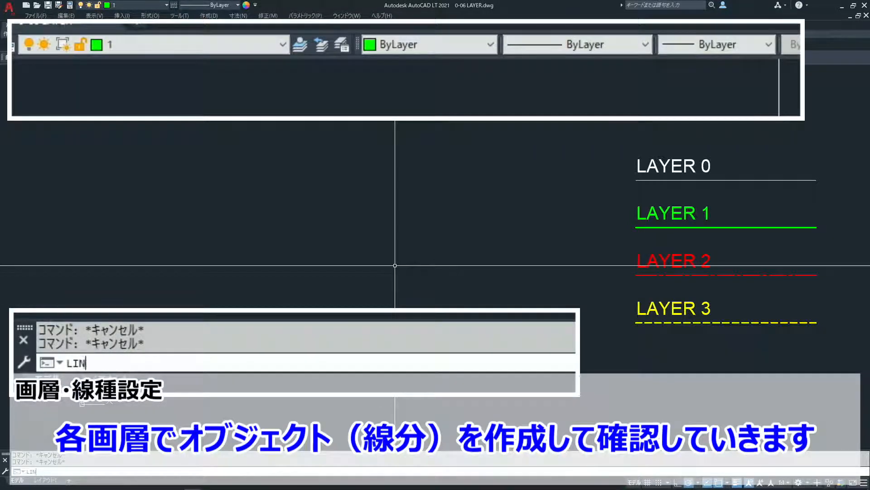
pyautogui.write('E')
pyautogui.press('Return')
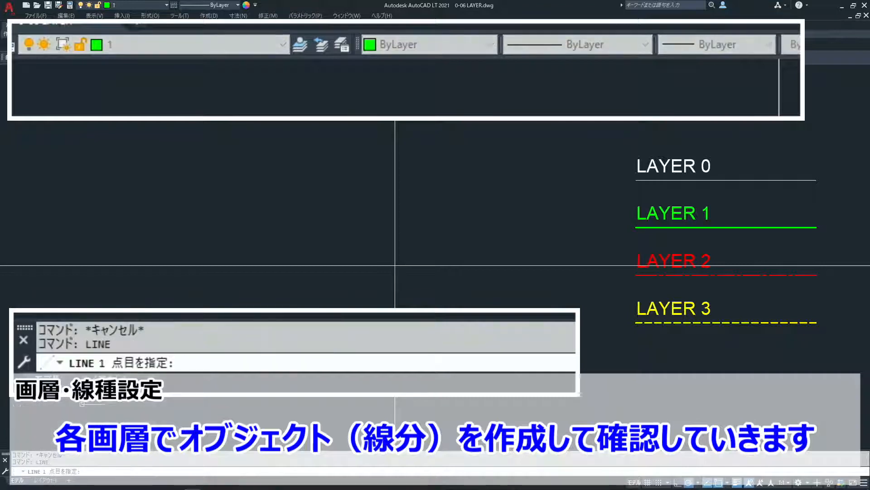
pyautogui.click(186, 141)
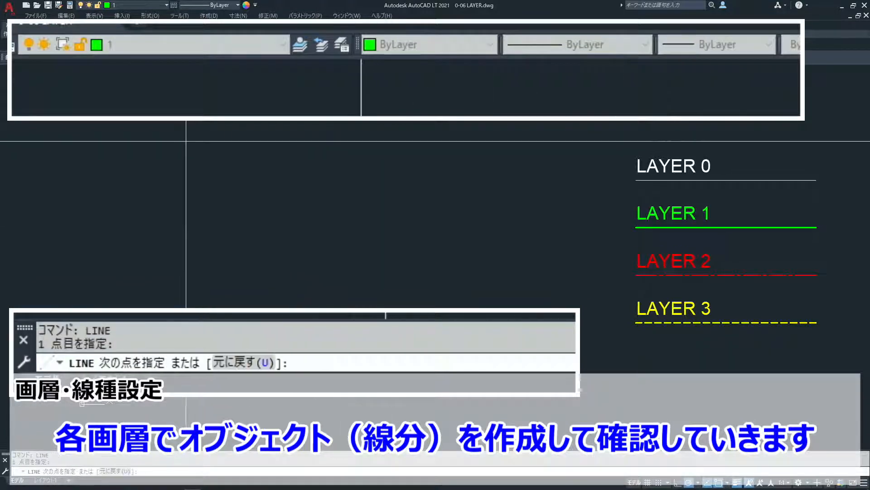
pyautogui.click(376, 141)
pyautogui.press('Return')
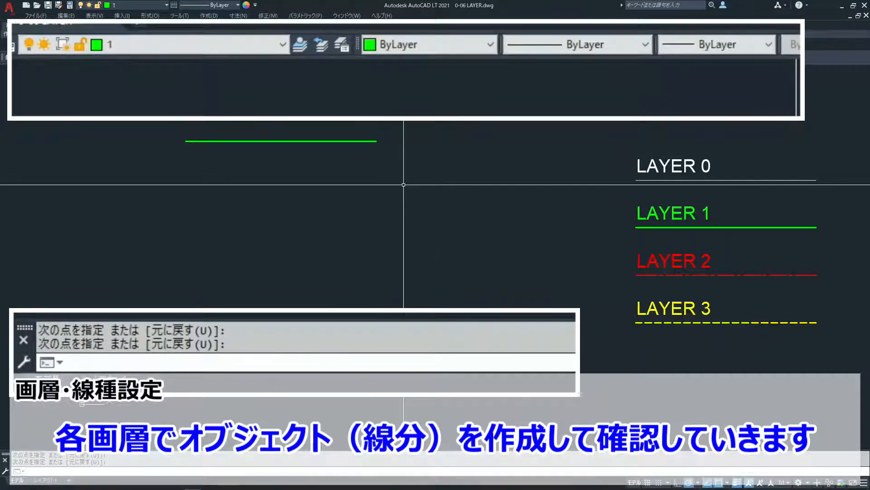
# Step: Make layer 2 current and draw a horizontal line of similar length just below the green line
pyautogui.click(282, 43)
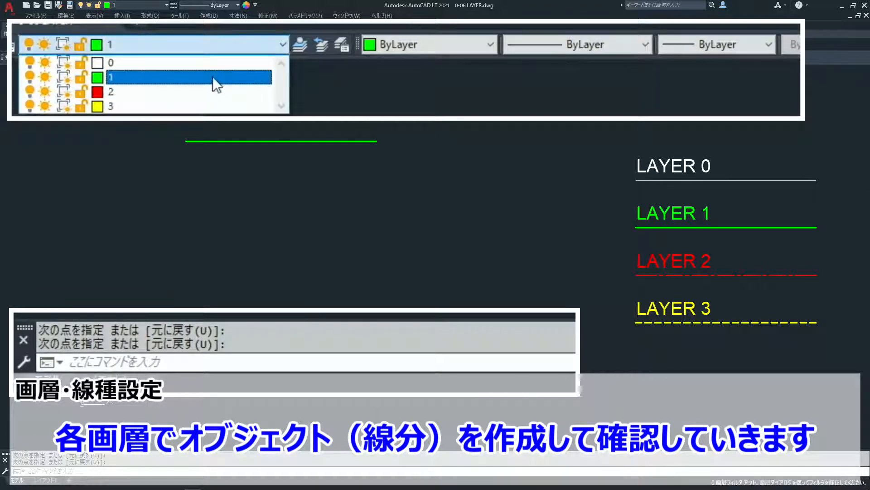
pyautogui.click(201, 92)
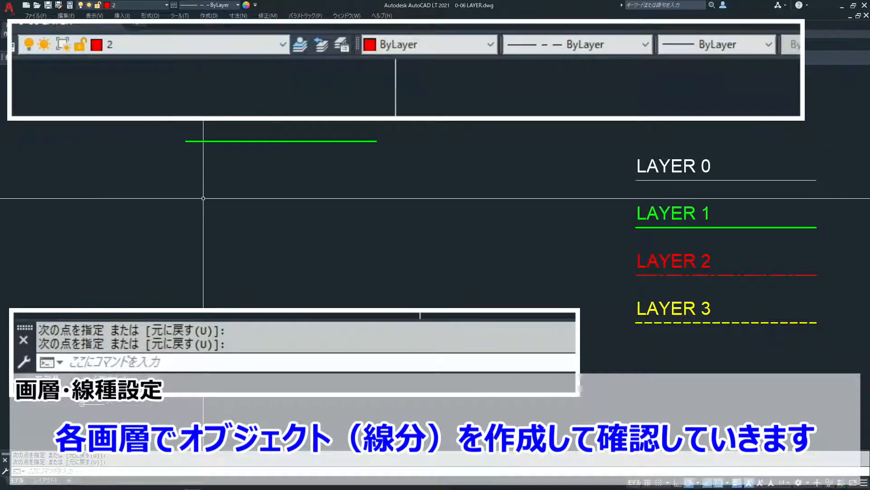
pyautogui.write('LINE')
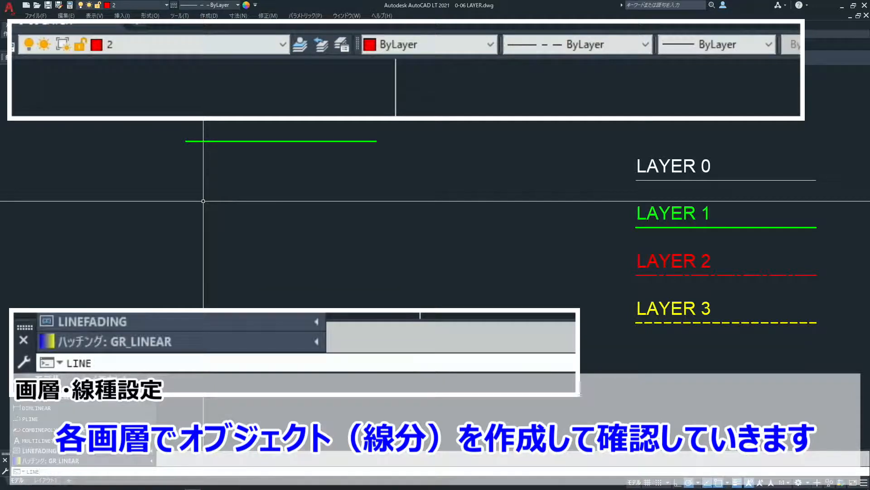
pyautogui.press('Return')
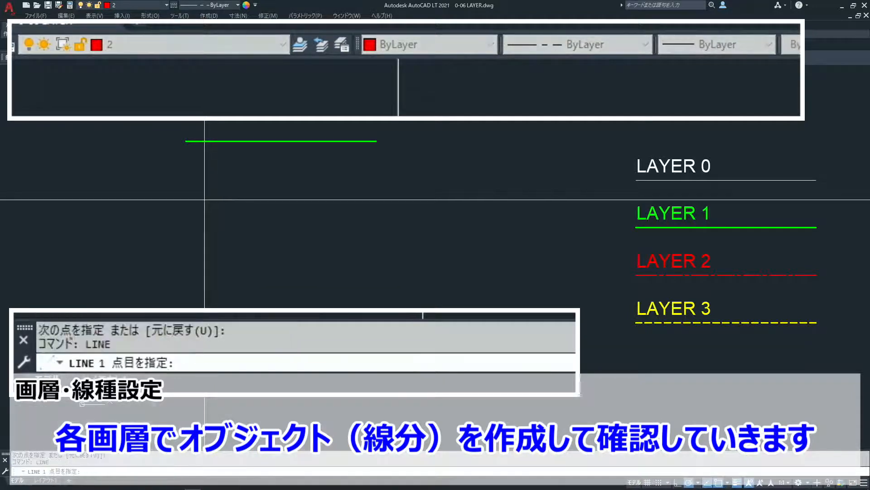
pyautogui.click(187, 176)
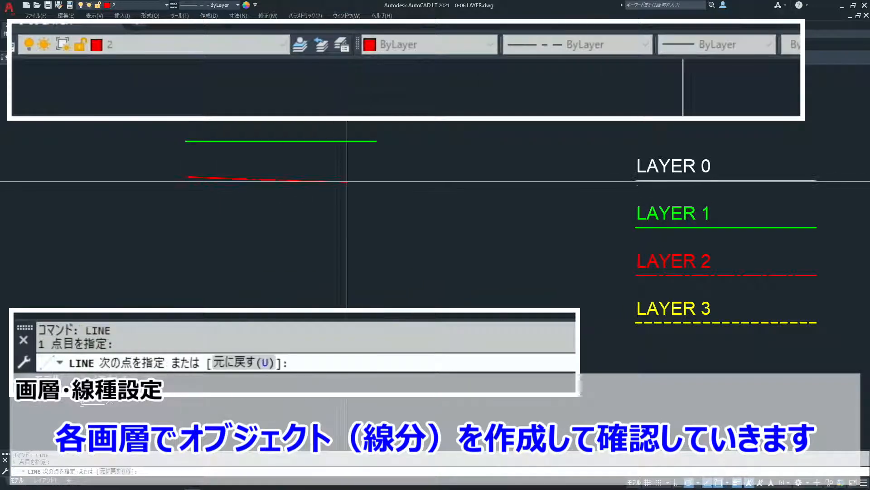
pyautogui.click(379, 176)
pyautogui.press('Return')
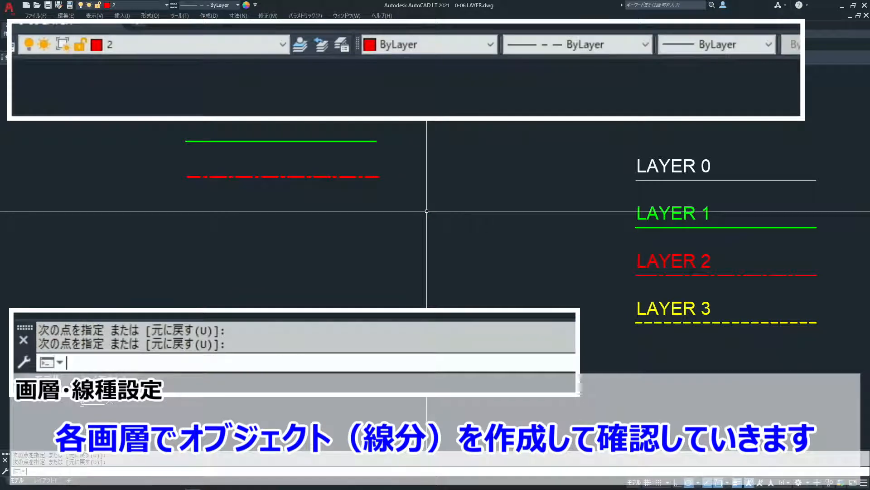
# Step: Make layer 3 current and draw a horizontal line of similar length just below the red center line
pyautogui.click(238, 50)
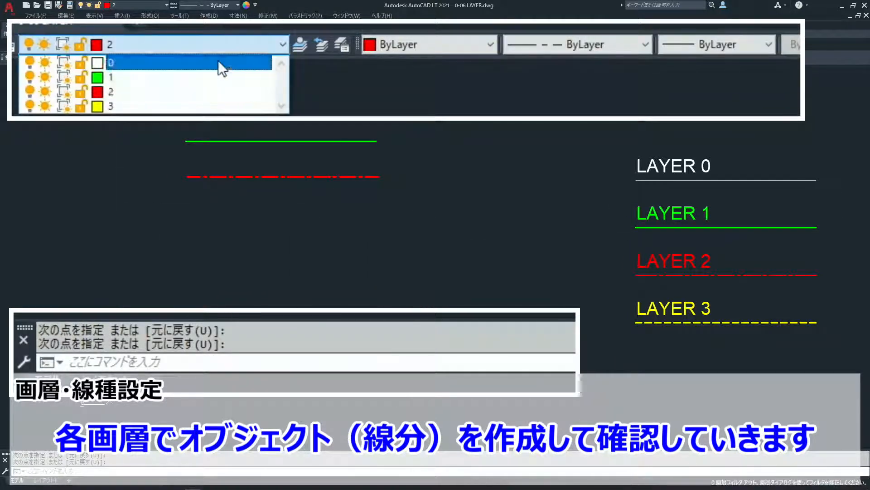
pyautogui.click(175, 102)
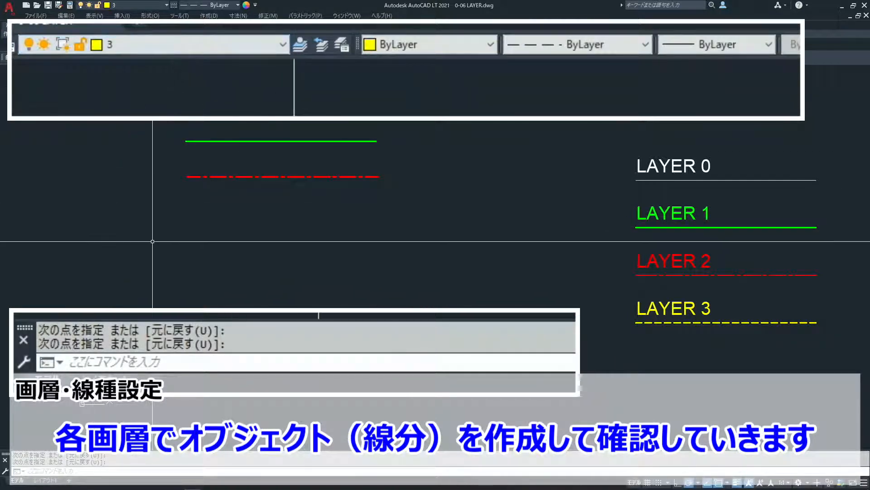
pyautogui.write('LINE')
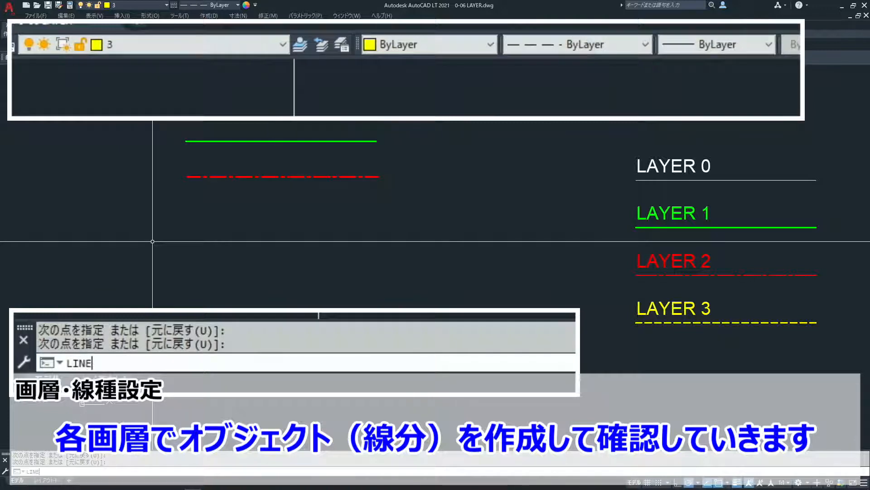
pyautogui.press('Return')
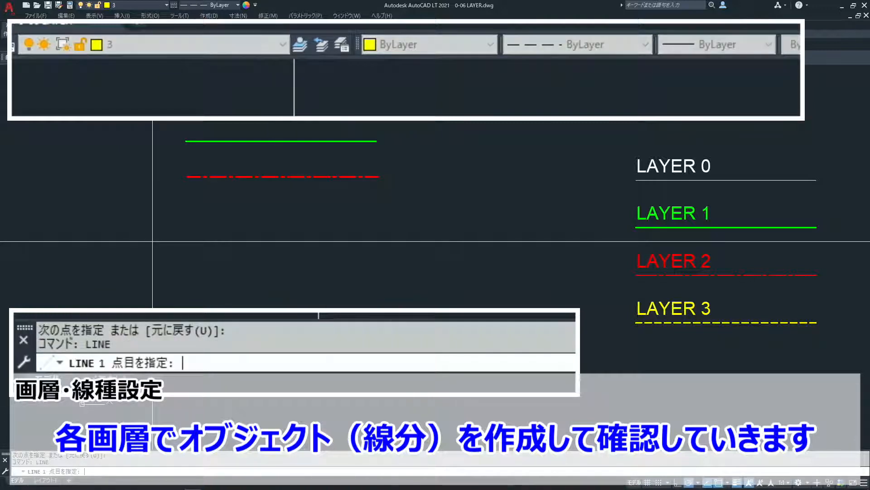
pyautogui.click(184, 218)
pyautogui.click(379, 218)
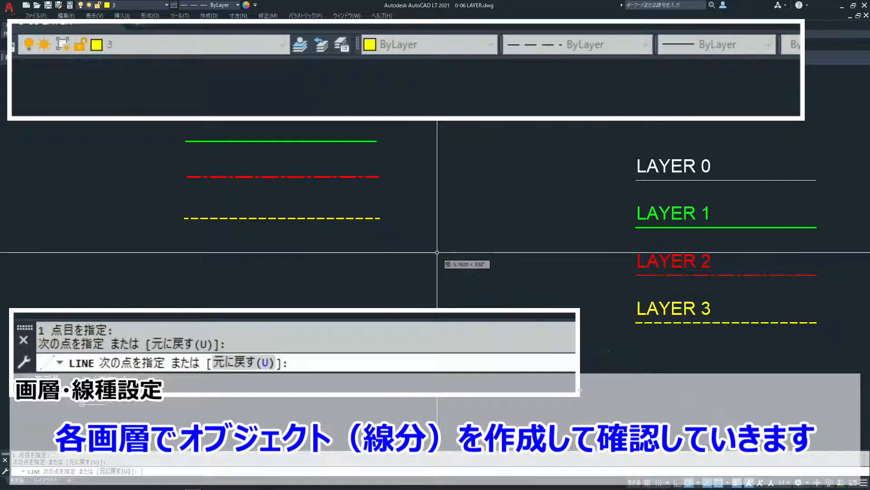
pyautogui.press('Return')
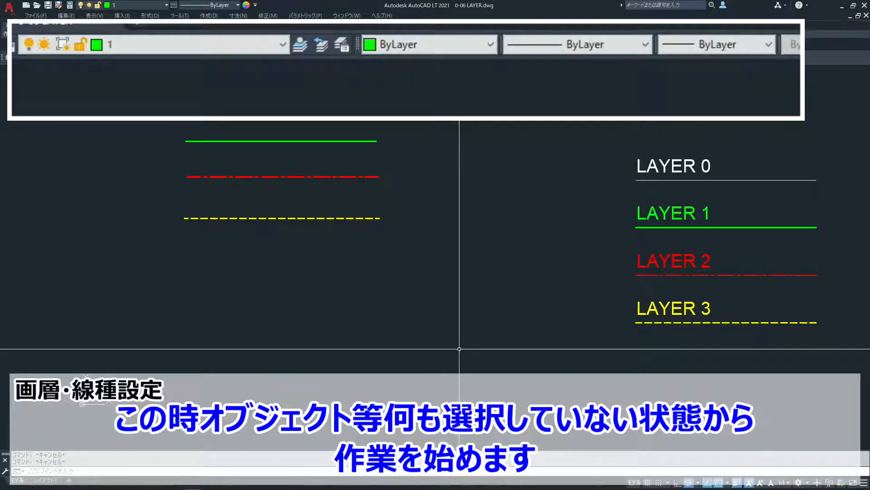
# Step: Override the properties for new objects with color Magenta, linetype DASHED and lineweight 0.70 mm
pyautogui.click(491, 46)
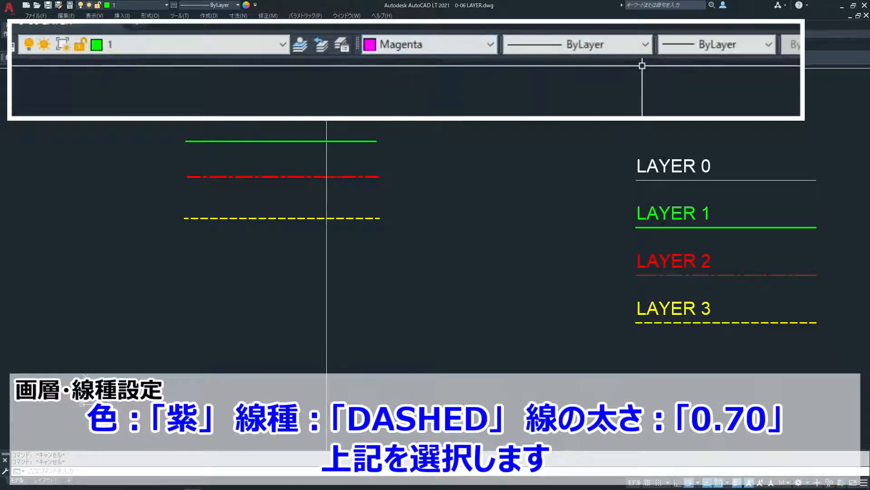
pyautogui.click(645, 45)
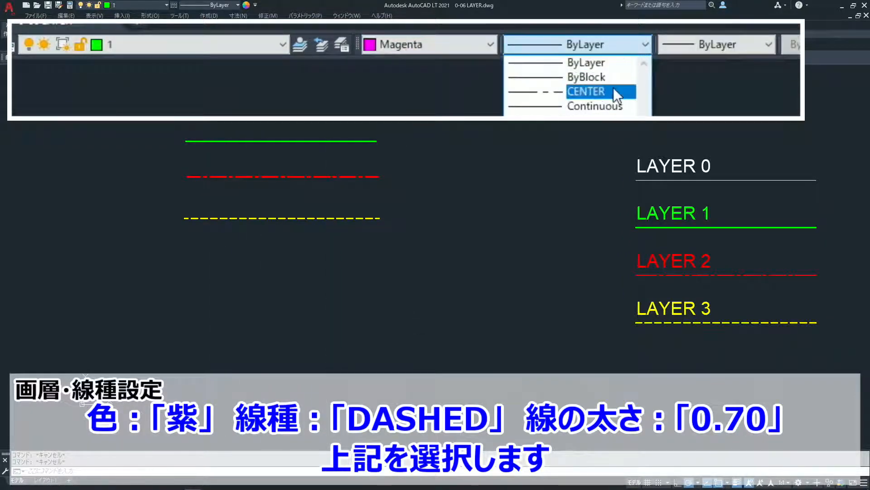
pyautogui.click(607, 118)
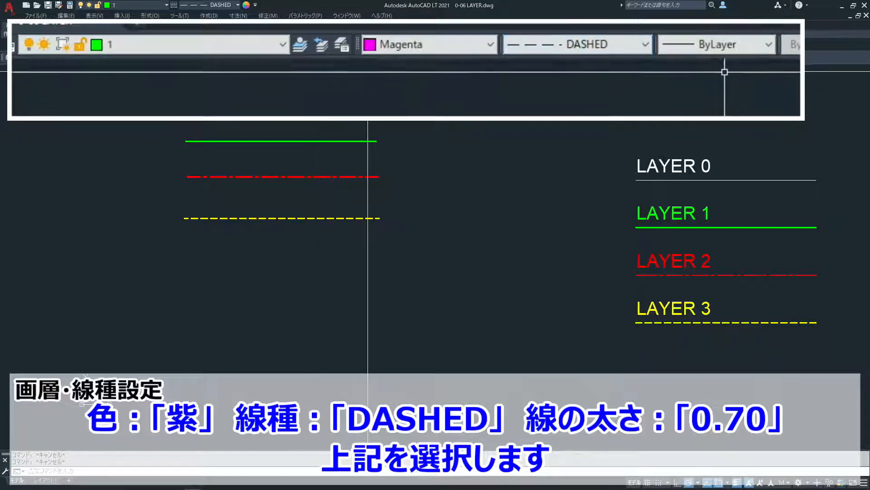
pyautogui.click(766, 45)
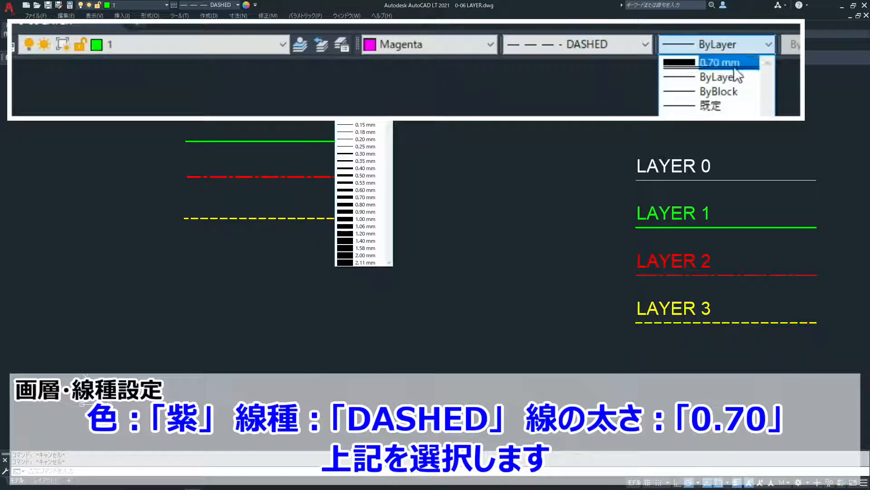
pyautogui.click(359, 198)
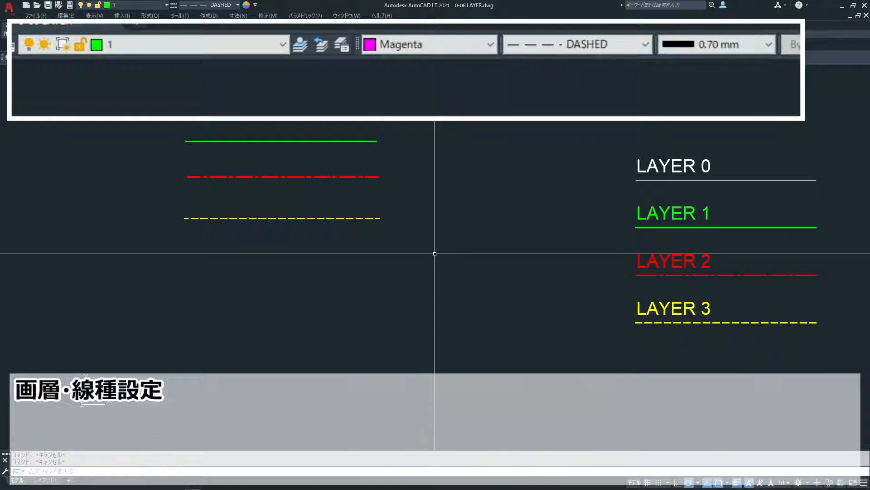
# Step: Draw a horizontal line on layer 1 with the property overrides, level with the green line and to its right
pyautogui.write('LINE')
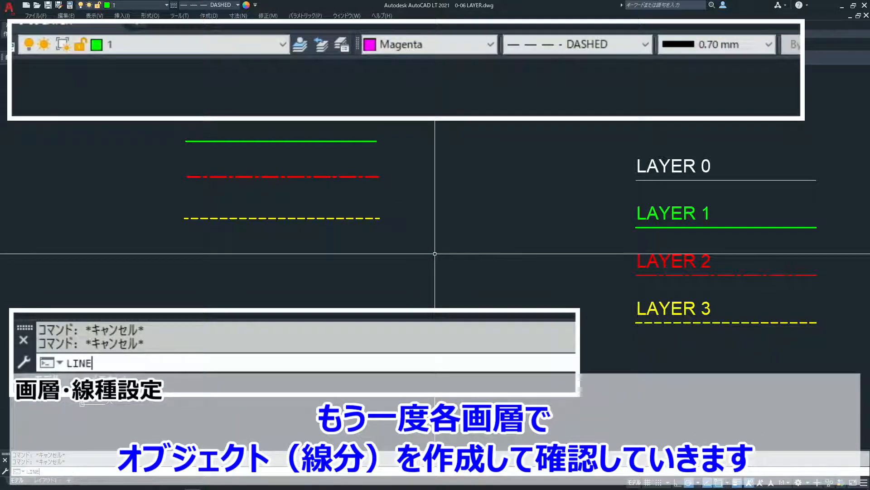
pyautogui.press('Return')
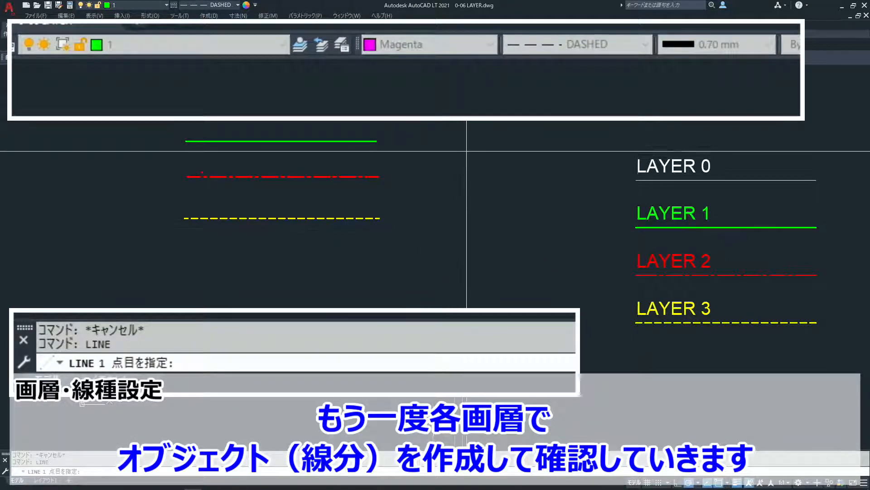
pyautogui.click(424, 141)
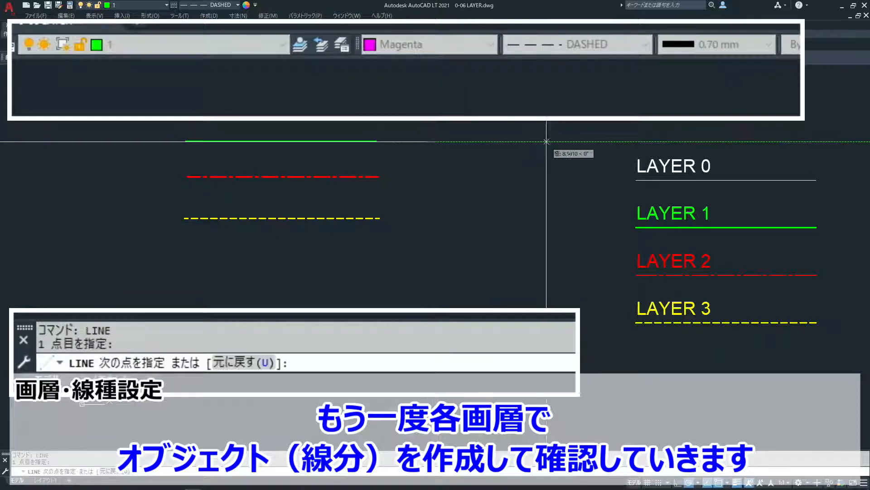
pyautogui.click(601, 141)
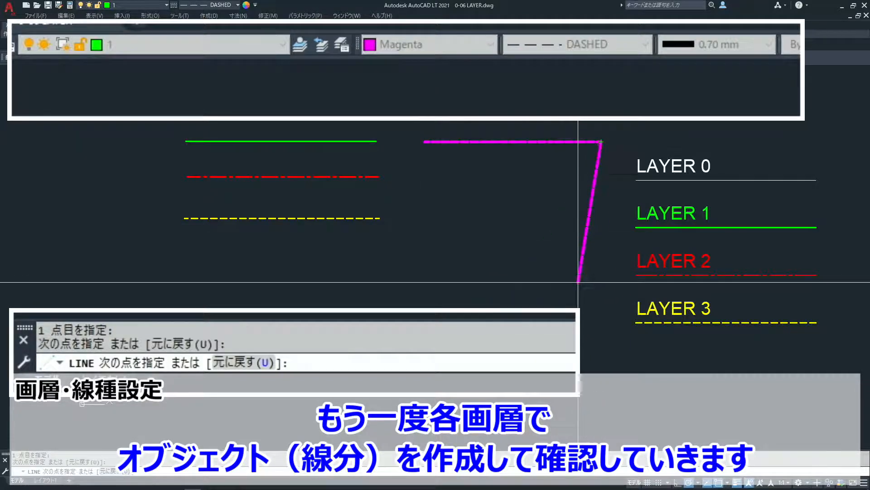
pyautogui.press('Return')
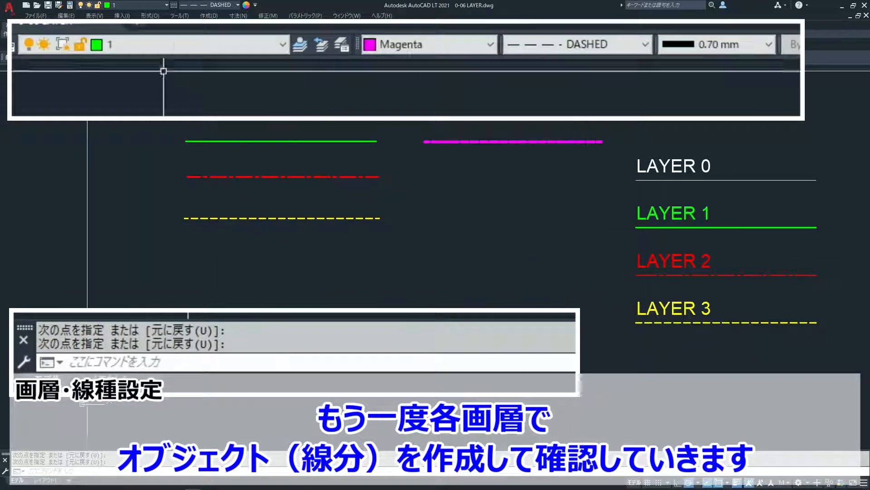
# Step: Make layer 2 current and draw a horizontal line with the property overrides, level with the red center line and below the magenta line
pyautogui.click(213, 45)
pyautogui.click(154, 89)
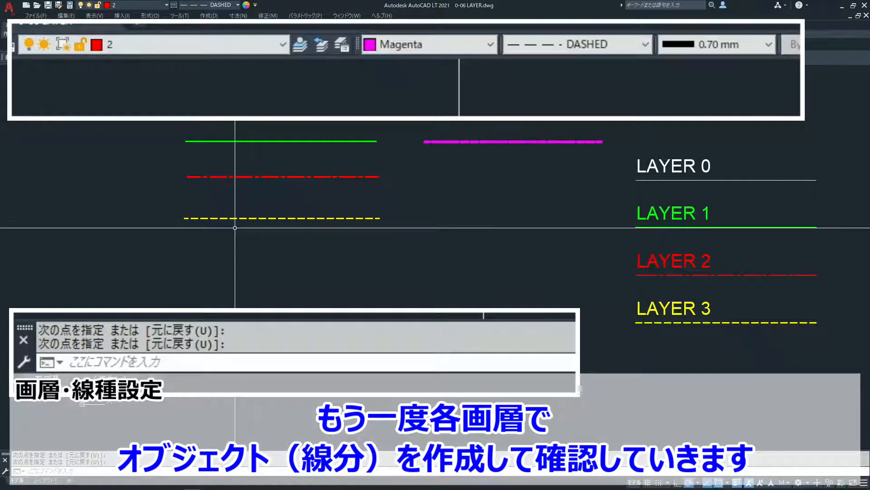
pyautogui.write('LINE')
pyautogui.press('Return')
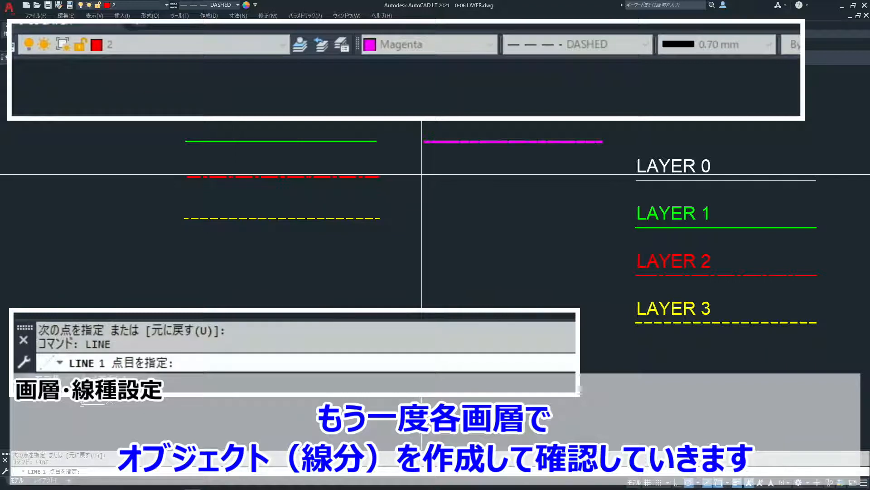
pyautogui.click(421, 174)
pyautogui.click(607, 175)
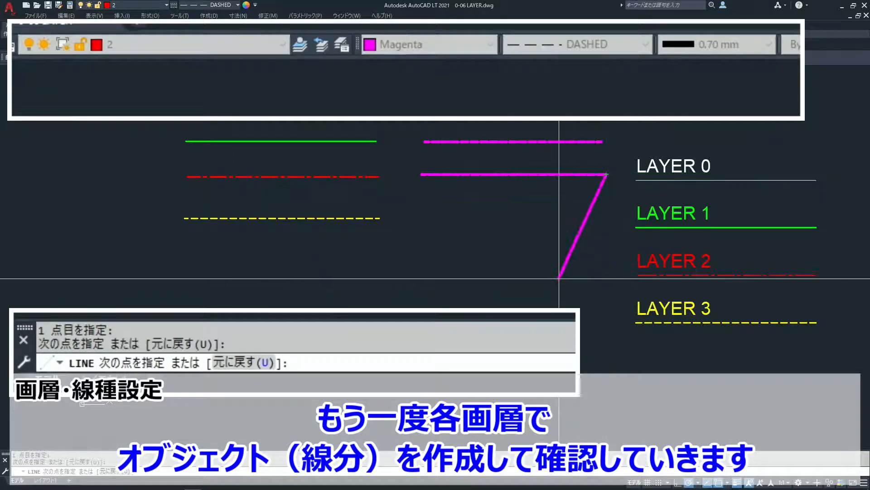
pyautogui.press('Return')
# Step: Make layer 3 current and draw a horizontal line with the property overrides, level with the yellow dashed line and to its right
pyautogui.click(238, 47)
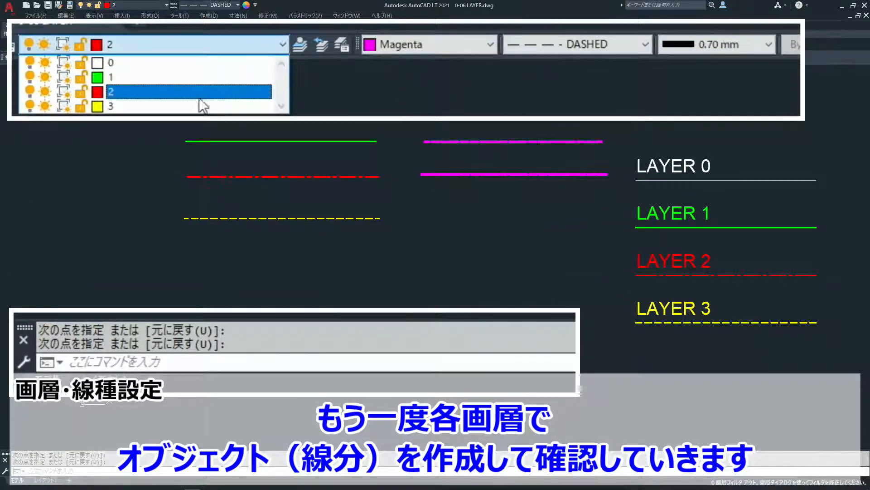
pyautogui.click(202, 107)
pyautogui.write('LINE')
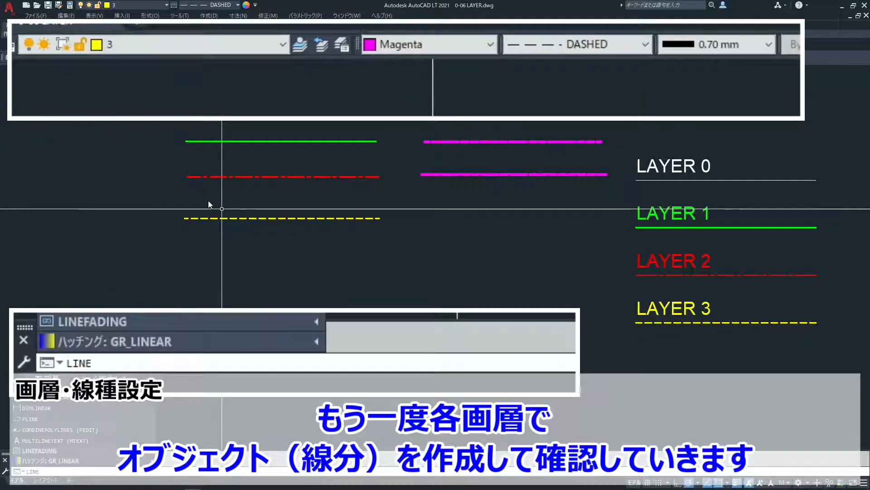
pyautogui.press('Return')
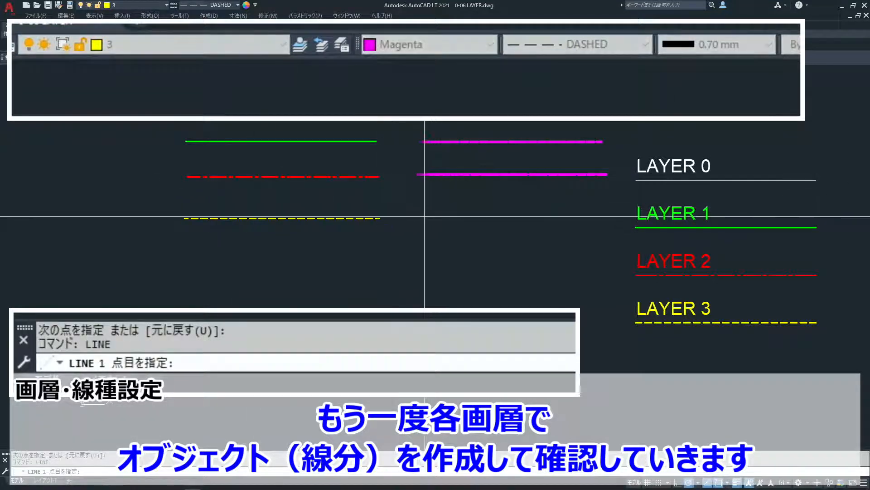
pyautogui.click(421, 219)
pyautogui.click(601, 218)
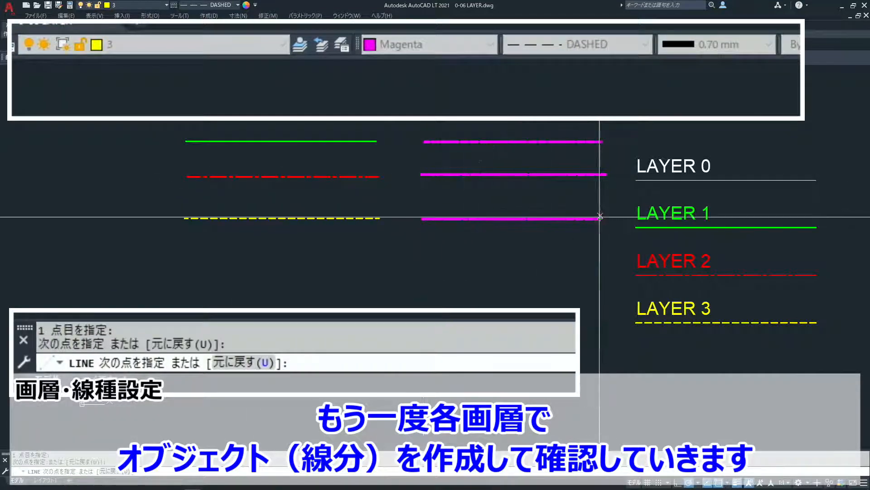
pyautogui.press('Return')
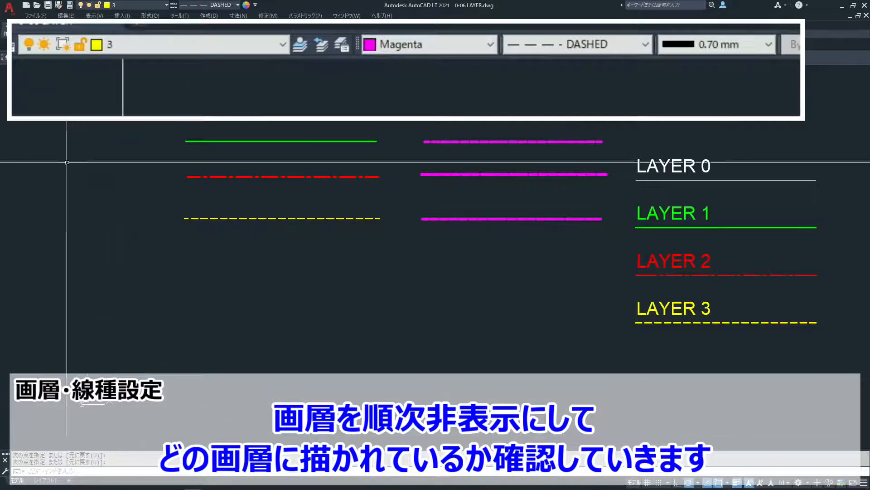
# Step: Turn off layers 2 and 3 and make layer 1 current to check which lines belong to it
pyautogui.click(282, 45)
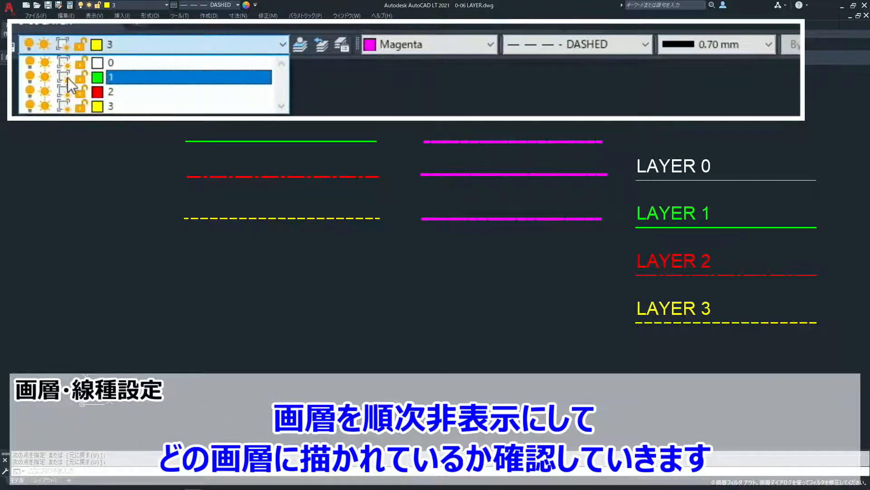
pyautogui.click(31, 90)
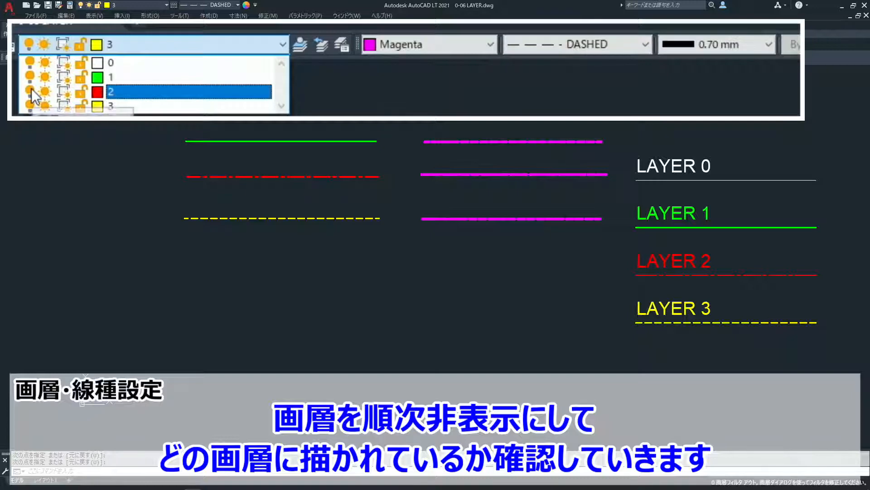
pyautogui.click(30, 105)
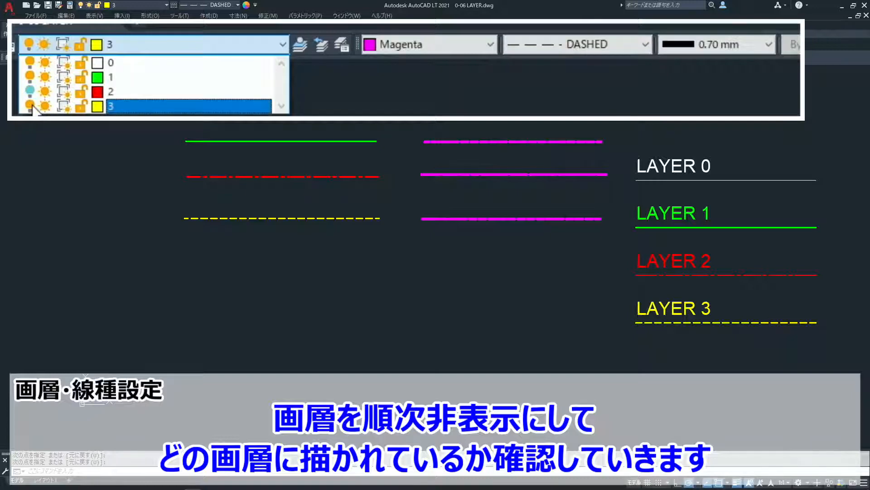
pyautogui.click(202, 77)
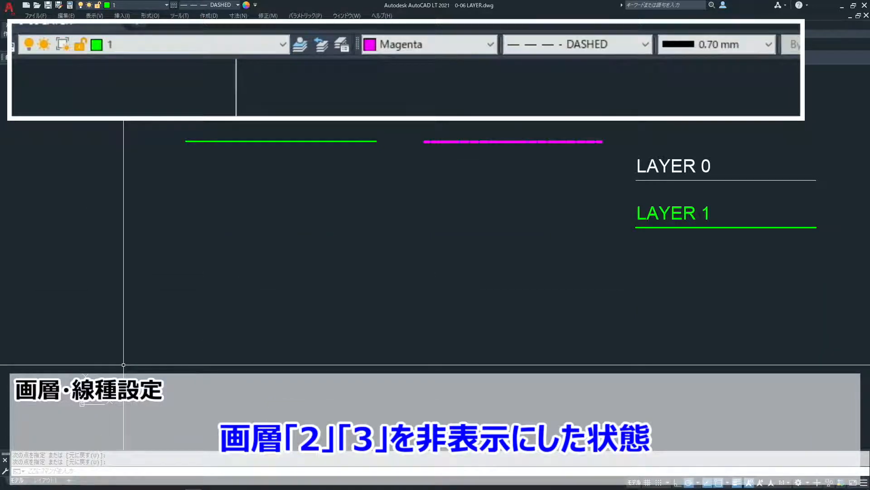
# Step: Turn layer 2 back on, turn off layer 1 and make layer 2 current to check its lines
pyautogui.click(278, 47)
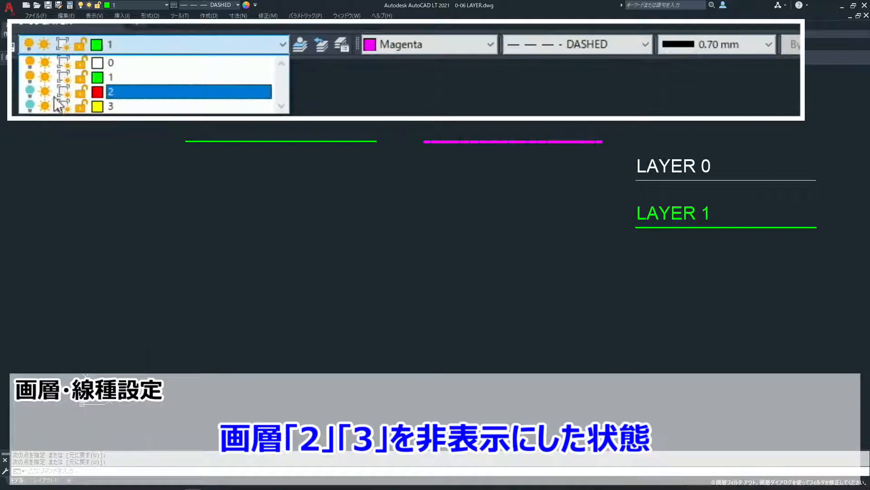
pyautogui.click(30, 92)
pyautogui.click(31, 77)
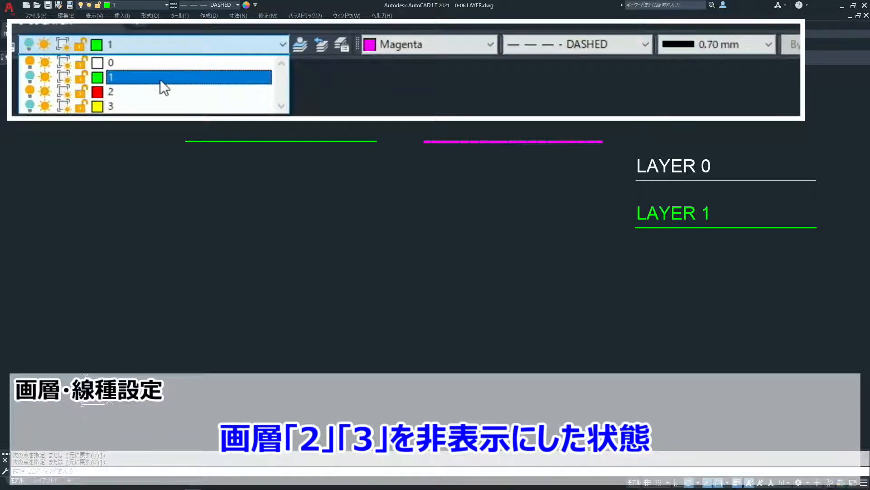
pyautogui.click(172, 91)
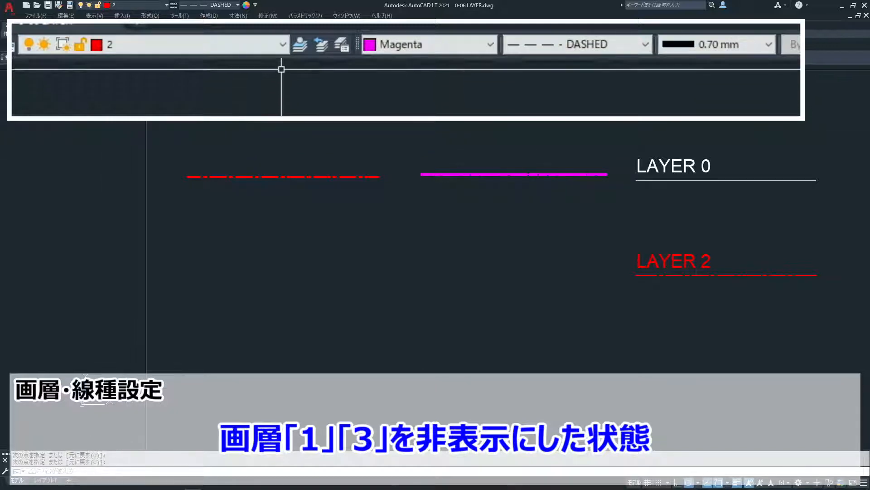
# Step: Turn off layer 2 and make layer 3 the current layer
pyautogui.click(282, 44)
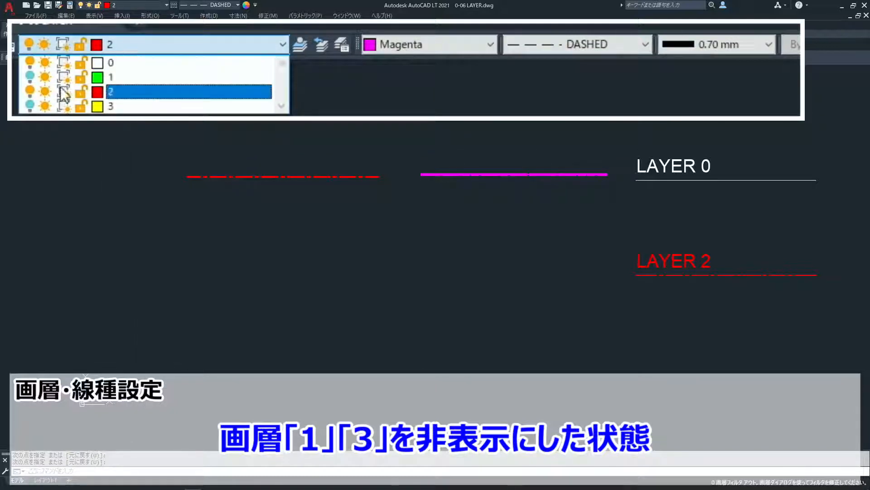
pyautogui.click(29, 91)
pyautogui.click(132, 106)
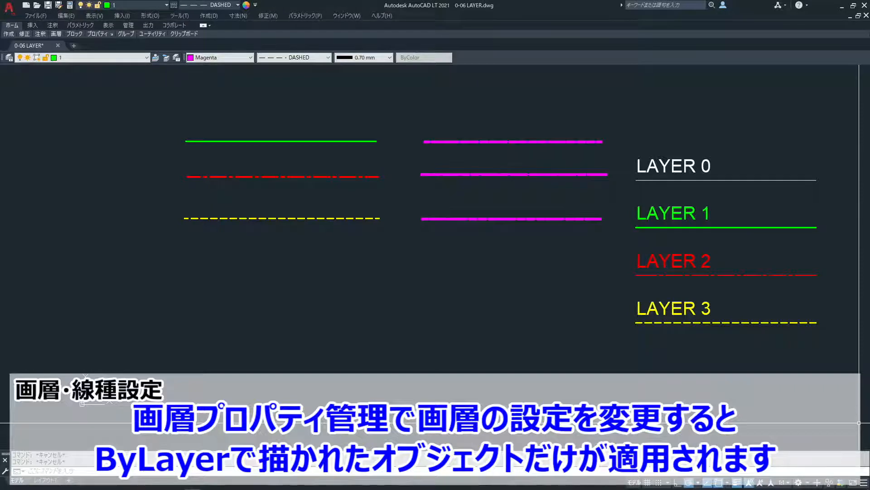
# Step: Open the layer properties manager with the LAYER command and change the color of layer 1 to blue
pyautogui.write('layer')
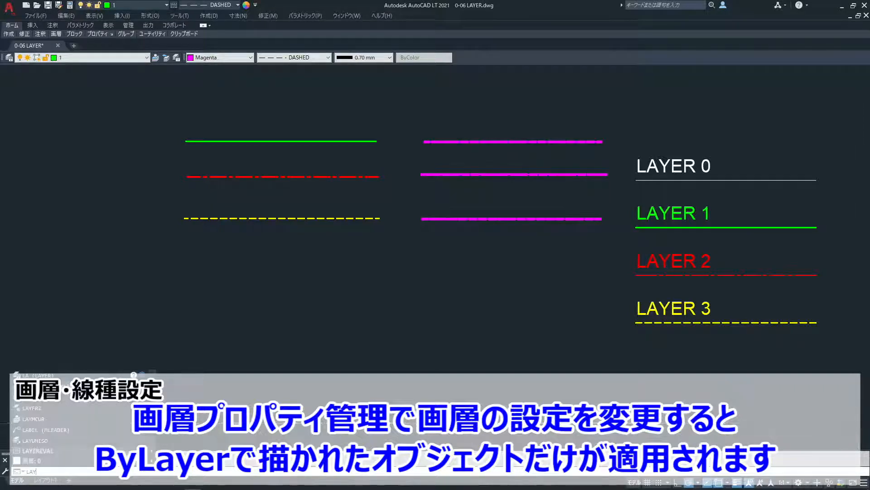
pyautogui.press('Return')
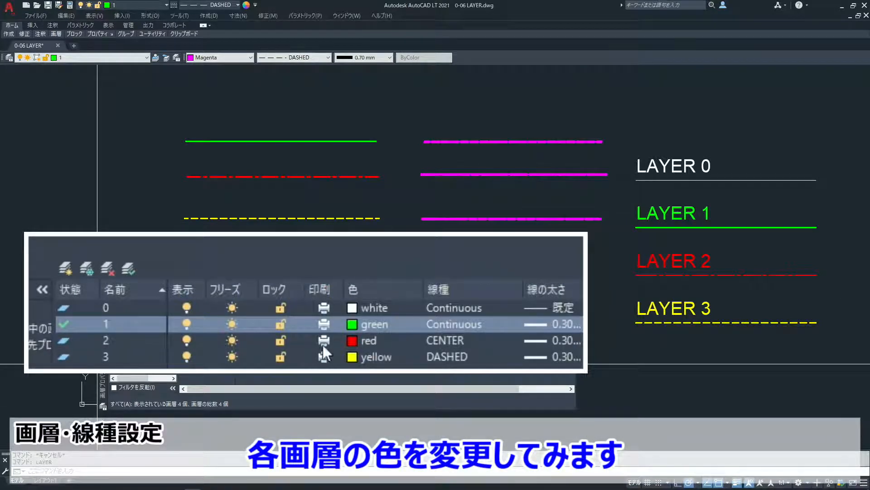
pyautogui.click(362, 324)
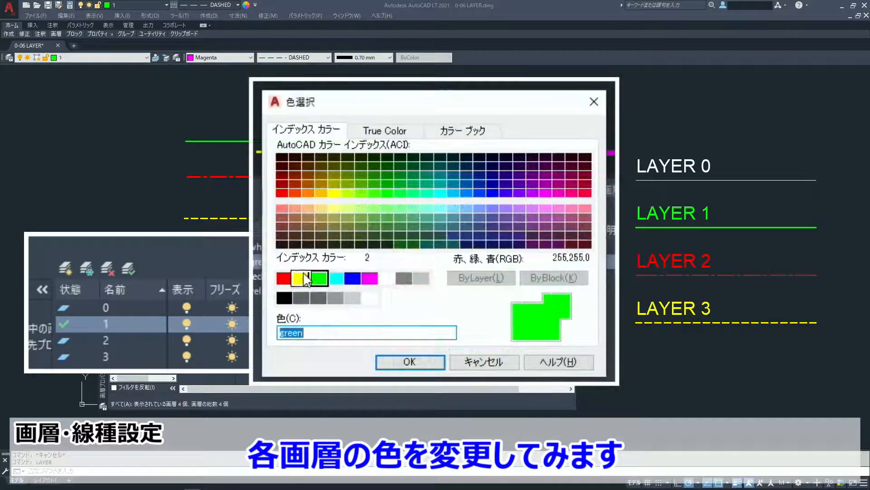
pyautogui.click(352, 278)
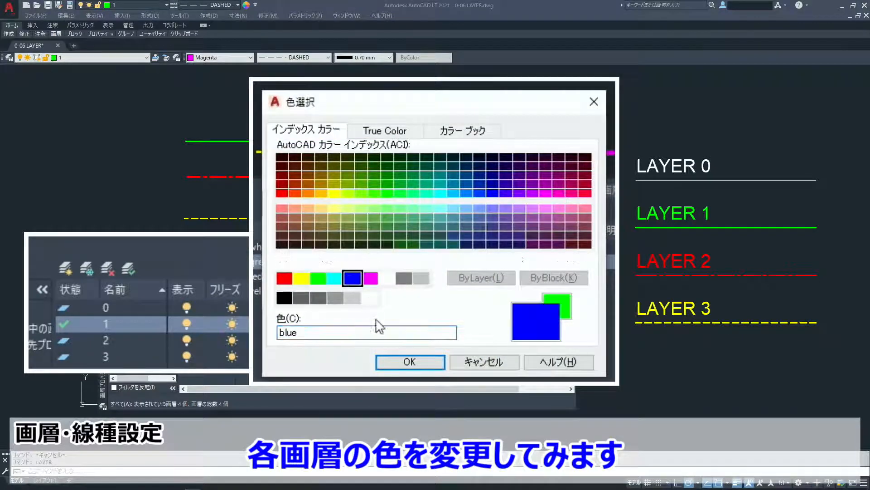
pyautogui.click(393, 361)
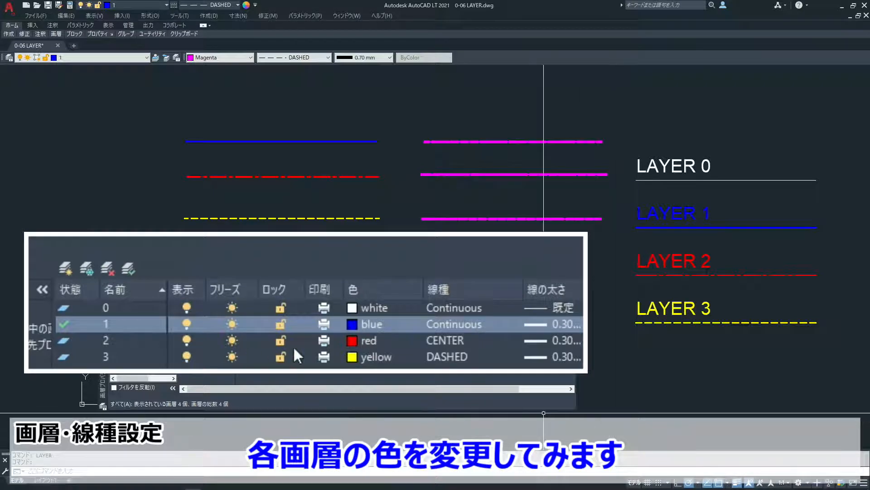
# Step: Change the color of layer 2 to cyan
pyautogui.click(356, 345)
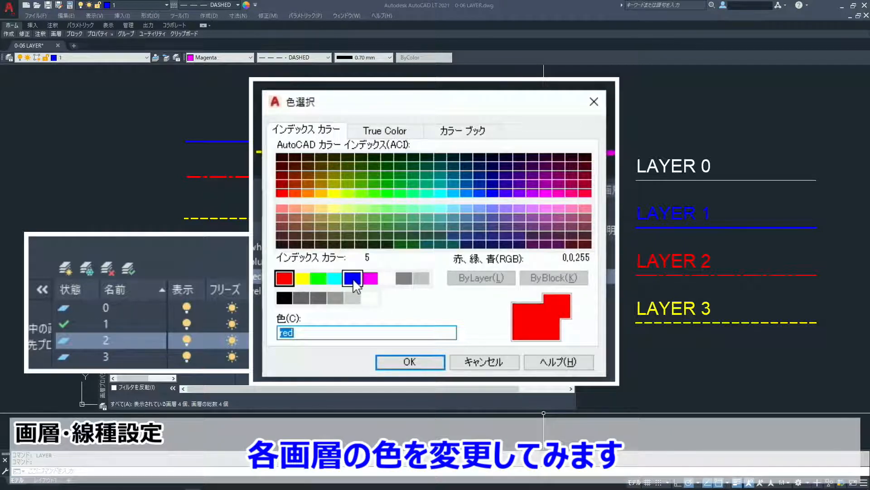
pyautogui.click(337, 279)
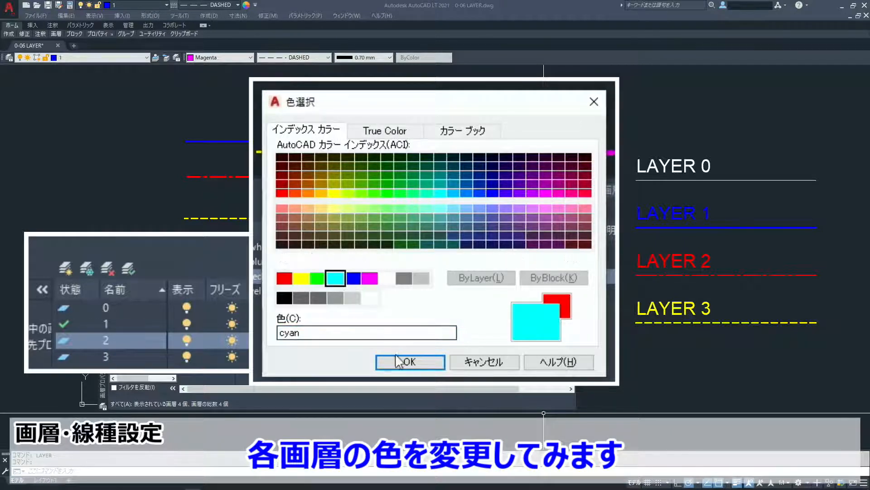
pyautogui.click(409, 362)
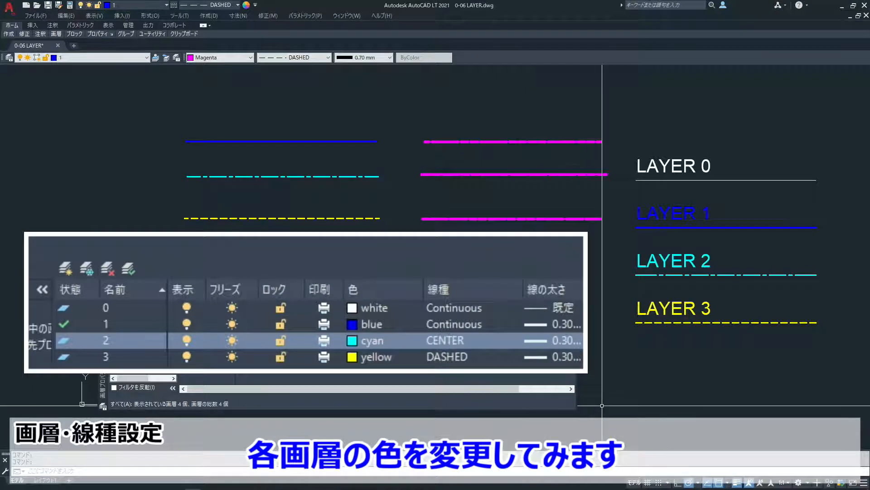
# Step: Change the color of layer 3 to white
pyautogui.click(368, 358)
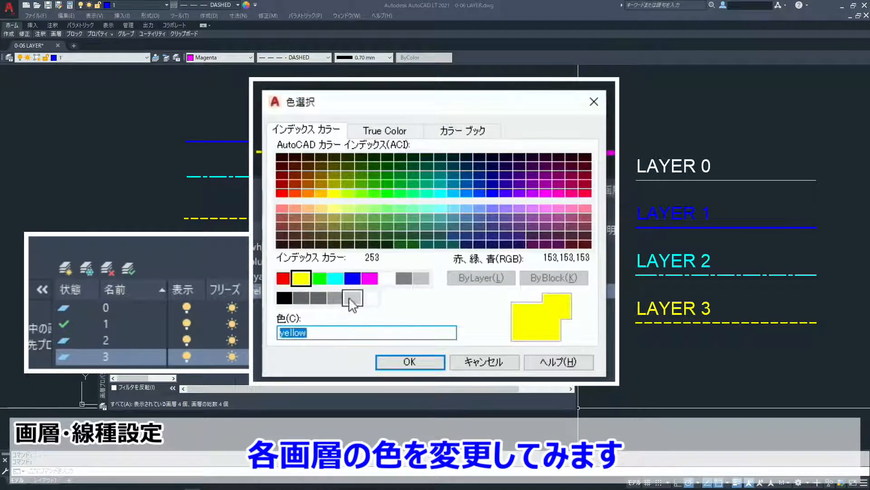
pyautogui.click(386, 282)
pyautogui.click(399, 360)
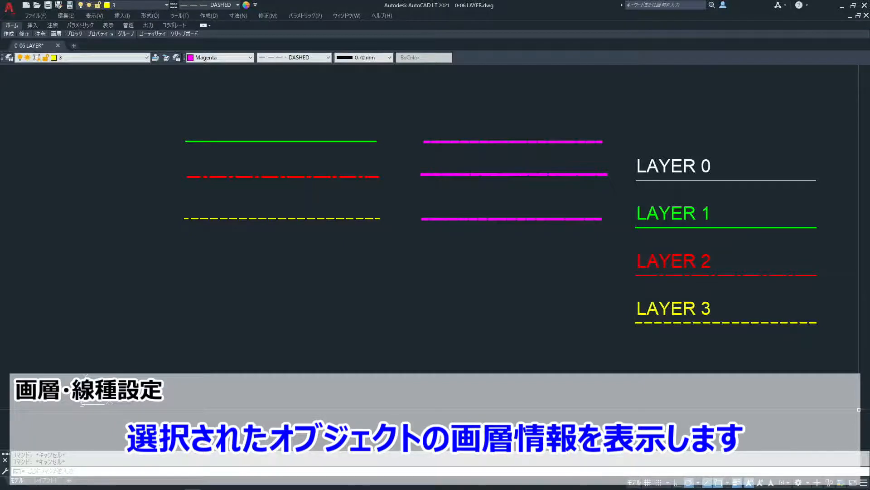
# Step: Select the lowest magenta line and set its color, linetype and lineweight to ByLayer
pyautogui.click(520, 207)
pyautogui.click(487, 235)
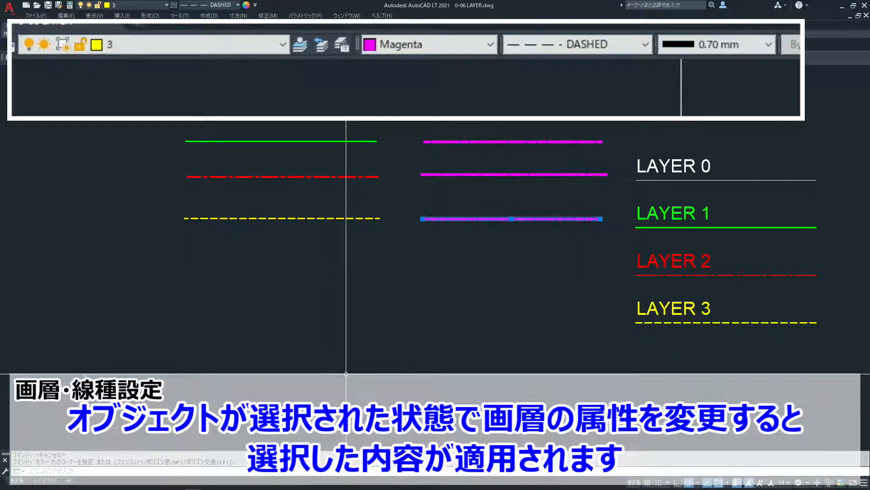
pyautogui.click(491, 45)
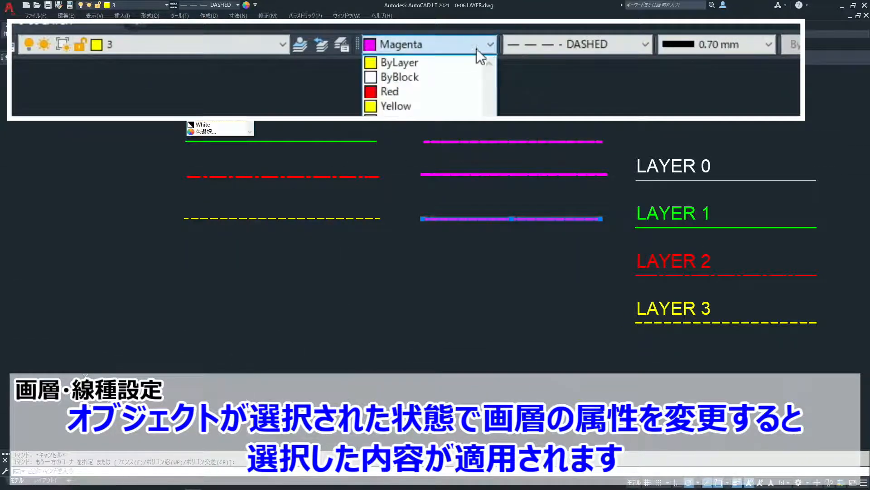
pyautogui.click(447, 62)
pyautogui.click(624, 48)
pyautogui.click(589, 62)
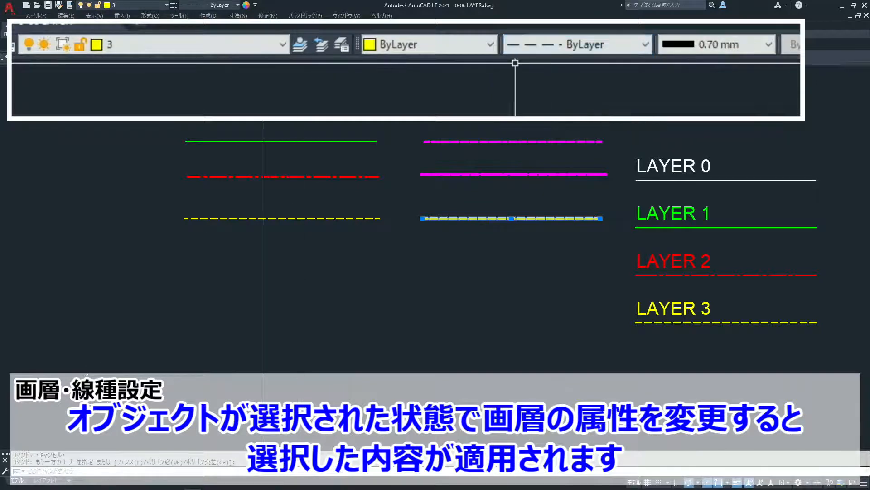
pyautogui.click(703, 48)
pyautogui.click(728, 74)
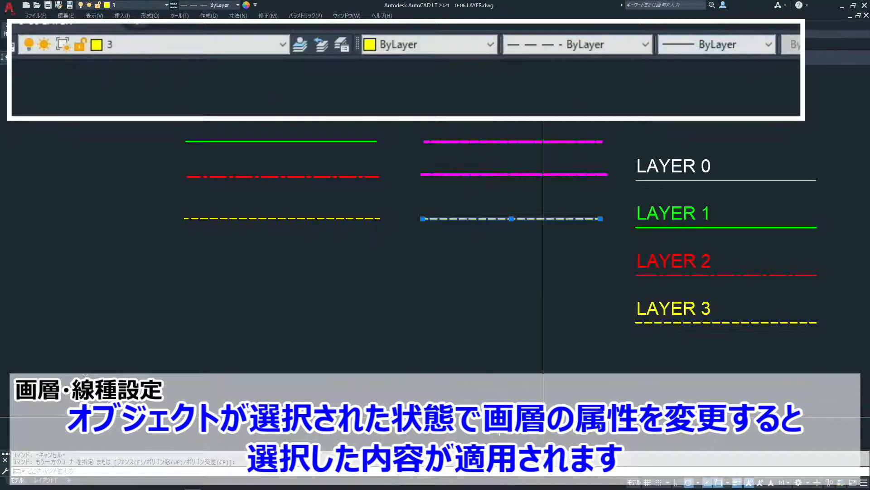
# Step: Move the selected line to layer 1 and clear the selection
pyautogui.click(241, 49)
pyautogui.click(192, 73)
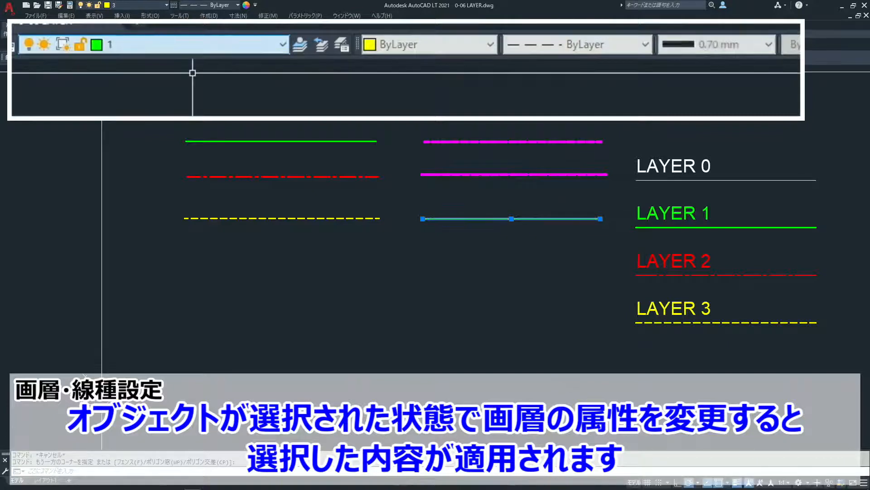
pyautogui.press('Escape')
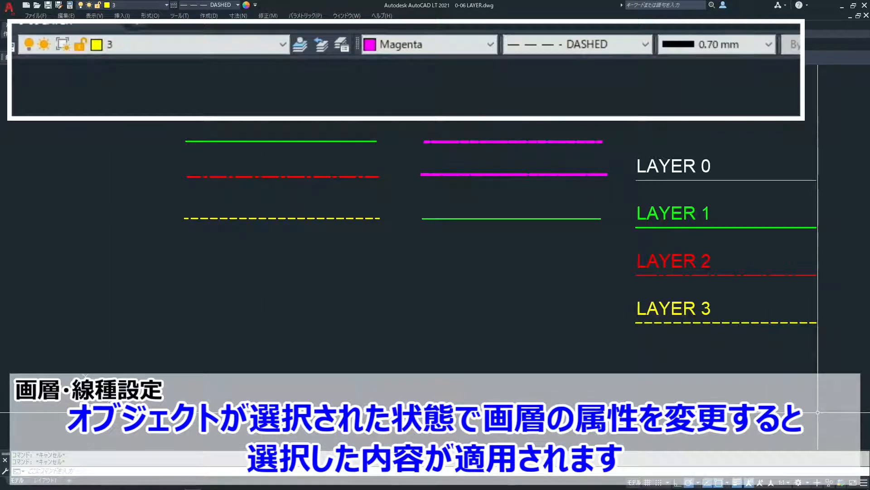
# Step: Select the lower of the two magenta lines and set its color, linetype and lineweight to ByLayer
pyautogui.click(485, 167)
pyautogui.click(469, 191)
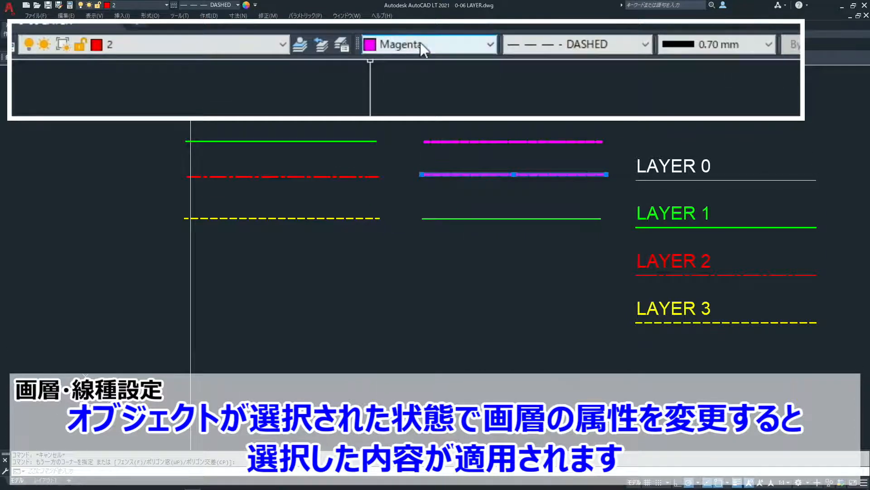
pyautogui.click(437, 43)
pyautogui.click(435, 62)
pyautogui.click(627, 45)
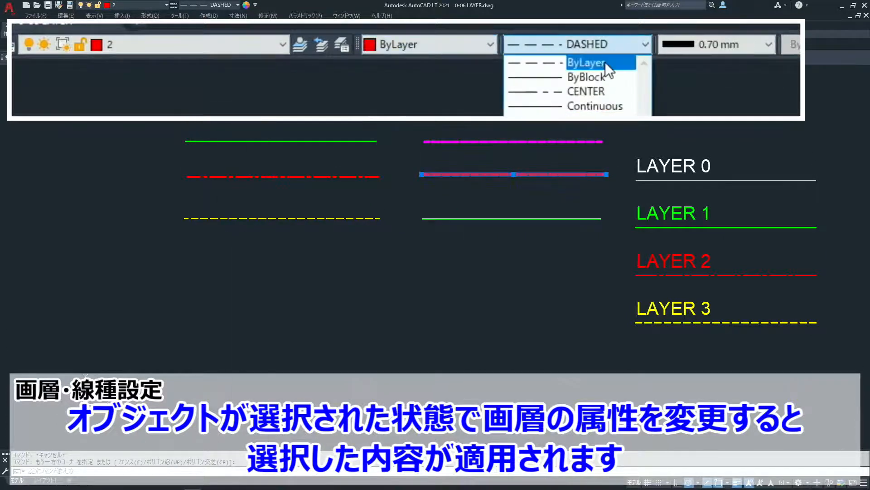
pyautogui.click(605, 61)
pyautogui.click(736, 47)
pyautogui.click(723, 77)
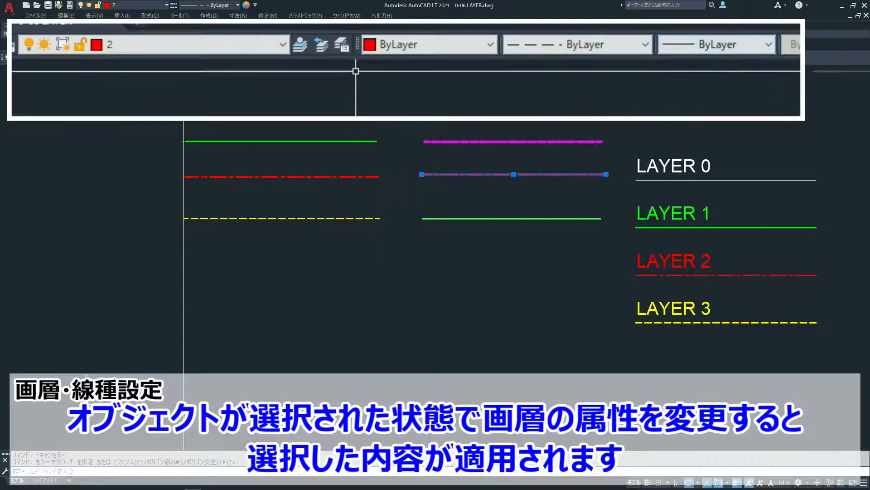
# Step: Move the selected line to layer 3 and clear the selection
pyautogui.click(262, 45)
pyautogui.click(201, 107)
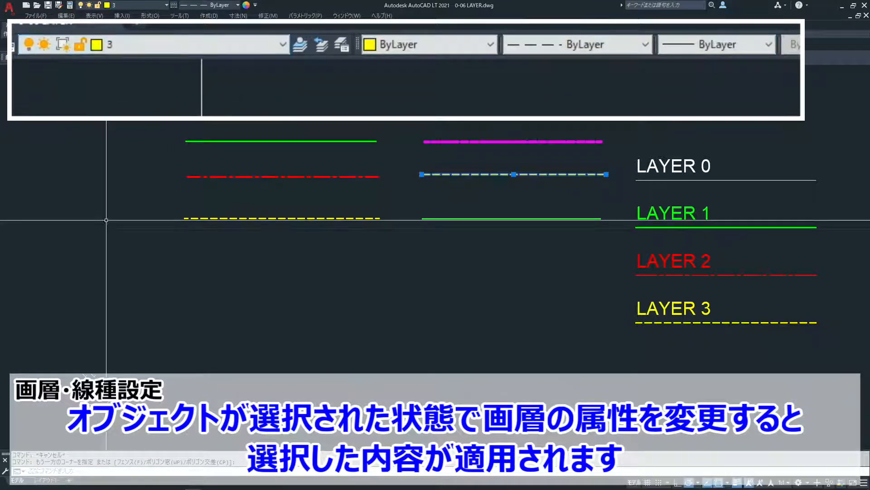
pyautogui.press('Escape')
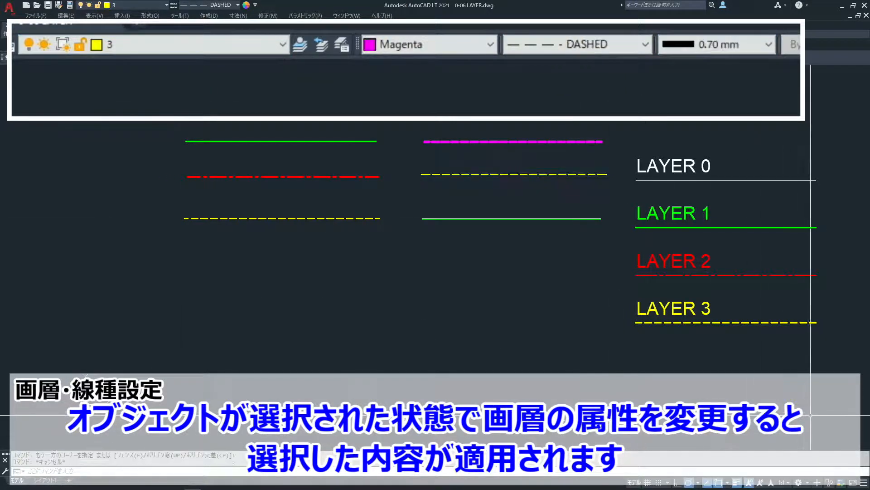
# Step: Select the remaining magenta line and move it to layer 2
pyautogui.click(483, 132)
pyautogui.click(461, 148)
pyautogui.click(259, 44)
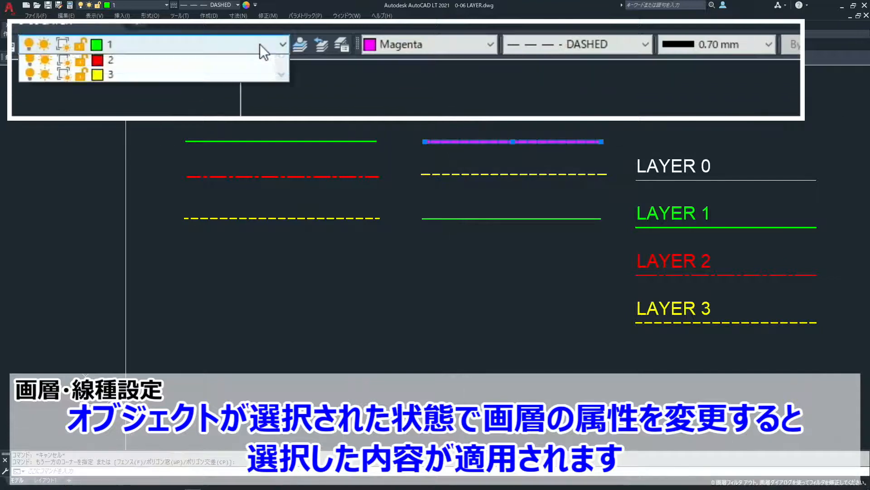
pyautogui.click(213, 89)
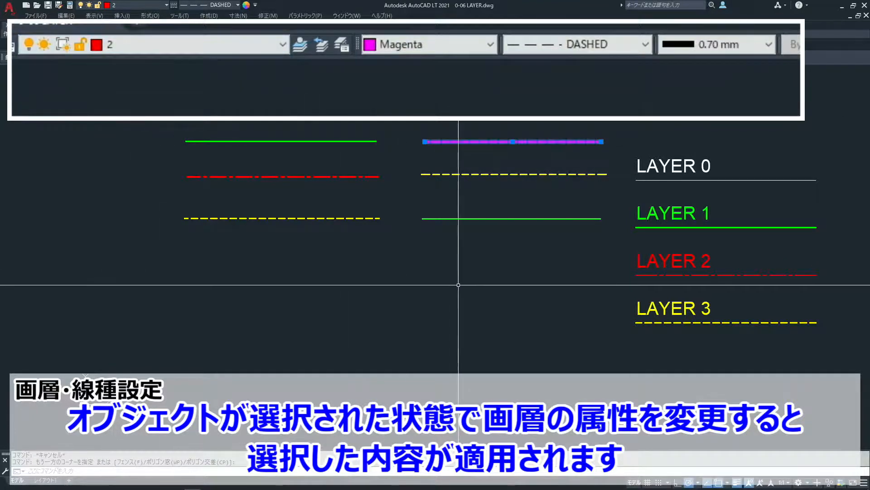
# Step: Set the selected line's color, linetype and lineweight to ByLayer and clear the selection
pyautogui.click(465, 49)
pyautogui.click(445, 62)
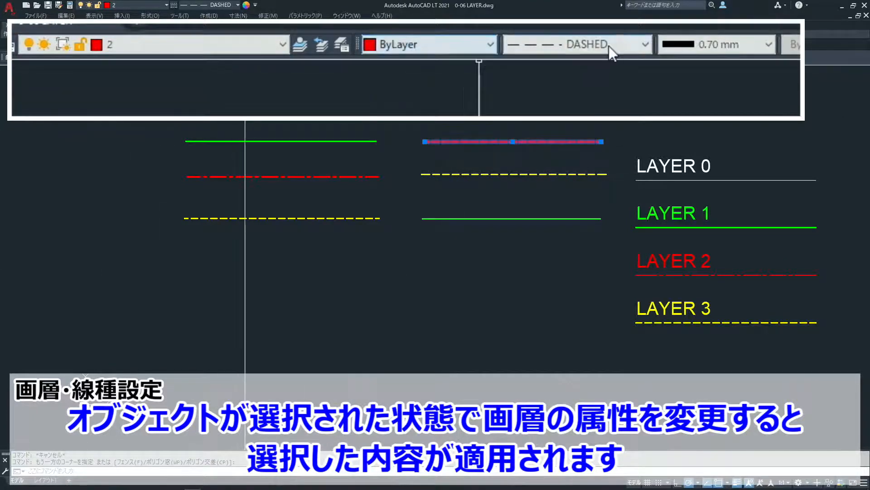
pyautogui.click(608, 45)
pyautogui.click(591, 62)
pyautogui.click(730, 45)
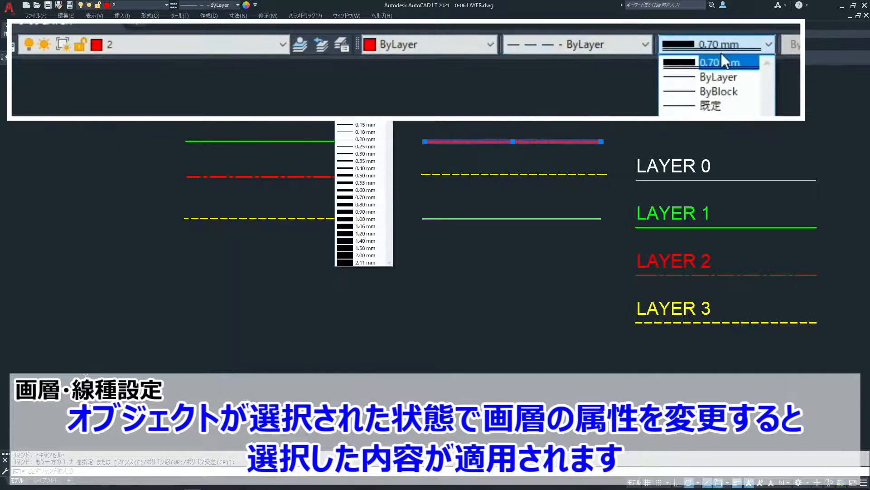
pyautogui.click(719, 77)
pyautogui.press('Escape')
pyautogui.press('Escape')
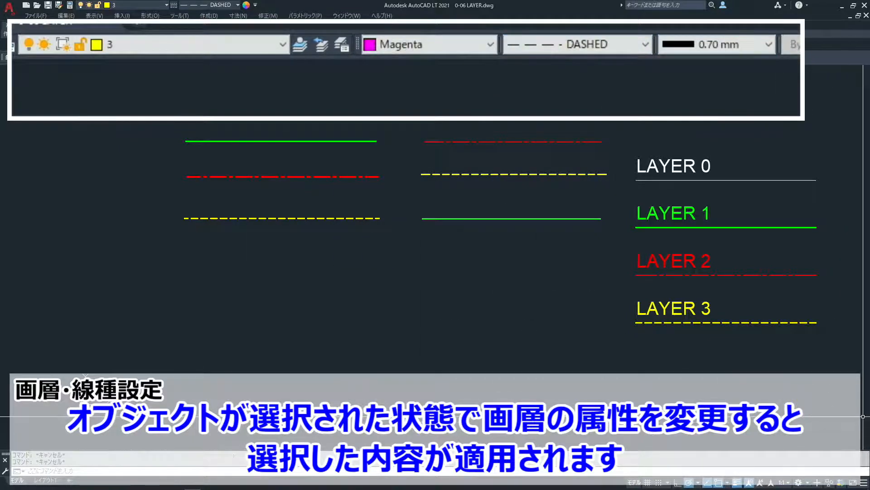